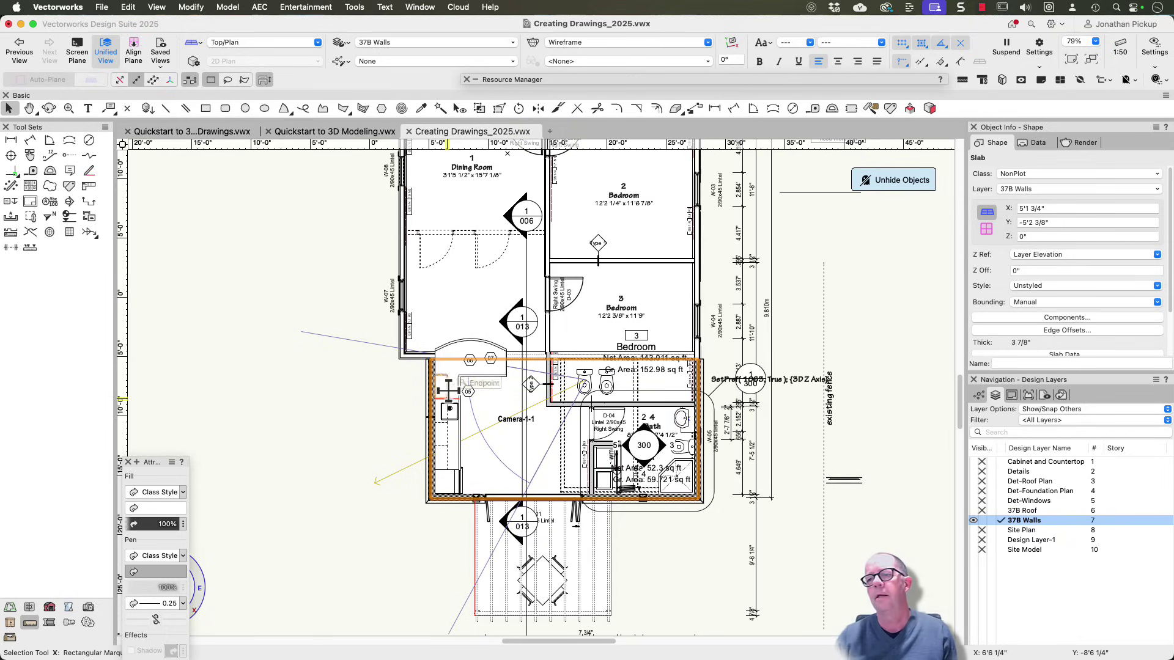
# Select the wall cabinet and countertop, then orbit the house in a shaded 3D view
pyautogui.click(451, 376)
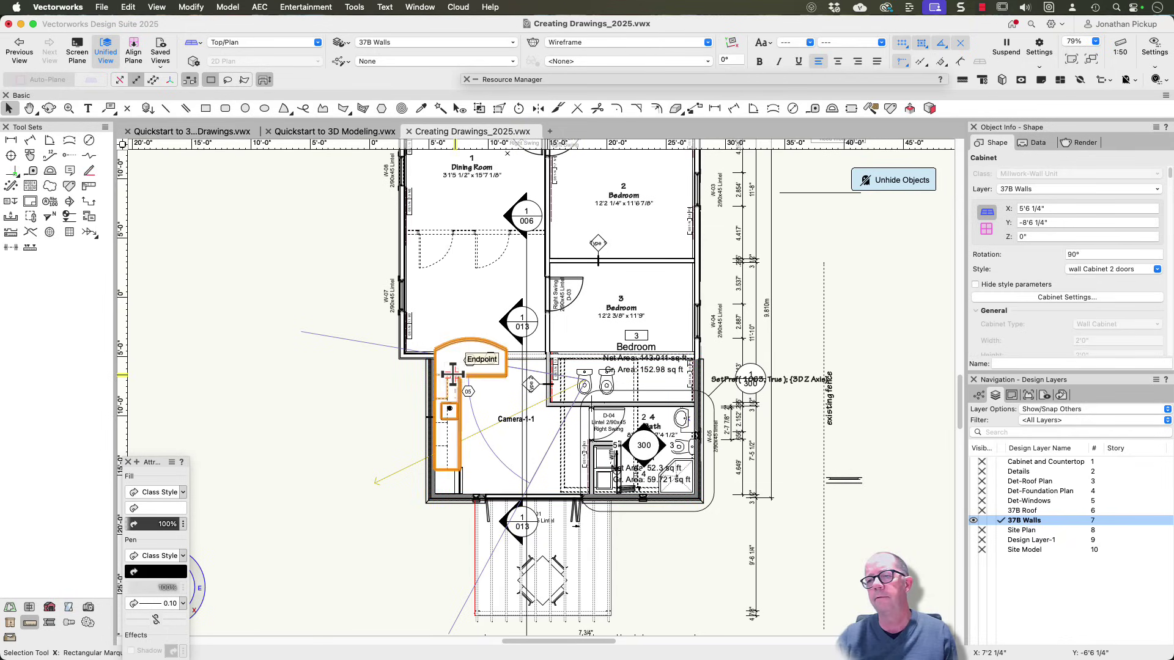
pyautogui.click(454, 371)
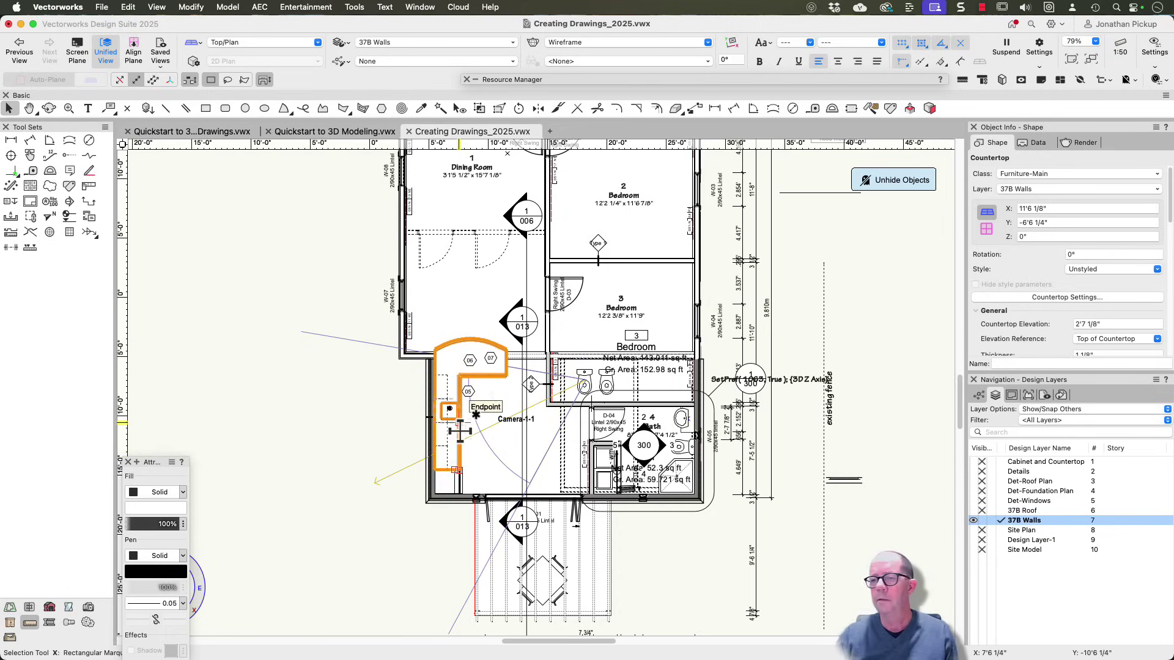
pyautogui.press('c')
pyautogui.moveTo(459, 424)
pyautogui.mouseDown()
pyautogui.moveTo(494, 361)
pyautogui.moveTo(406, 348)
pyautogui.moveTo(540, 396)
pyautogui.moveTo(477, 384)
pyautogui.mouseUp()
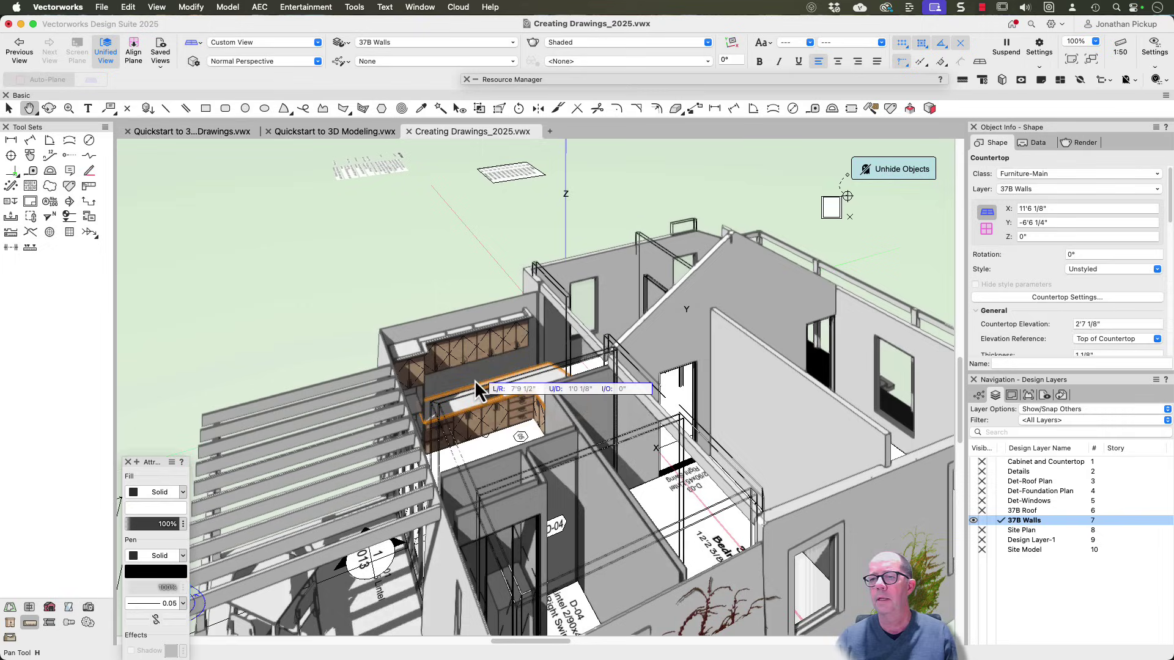
# Select all matching wall, base and tall cabinets plus the countertop
pyautogui.click(429, 364)
pyautogui.keyDown('shift'); pyautogui.click(459, 350); pyautogui.keyUp('shift')
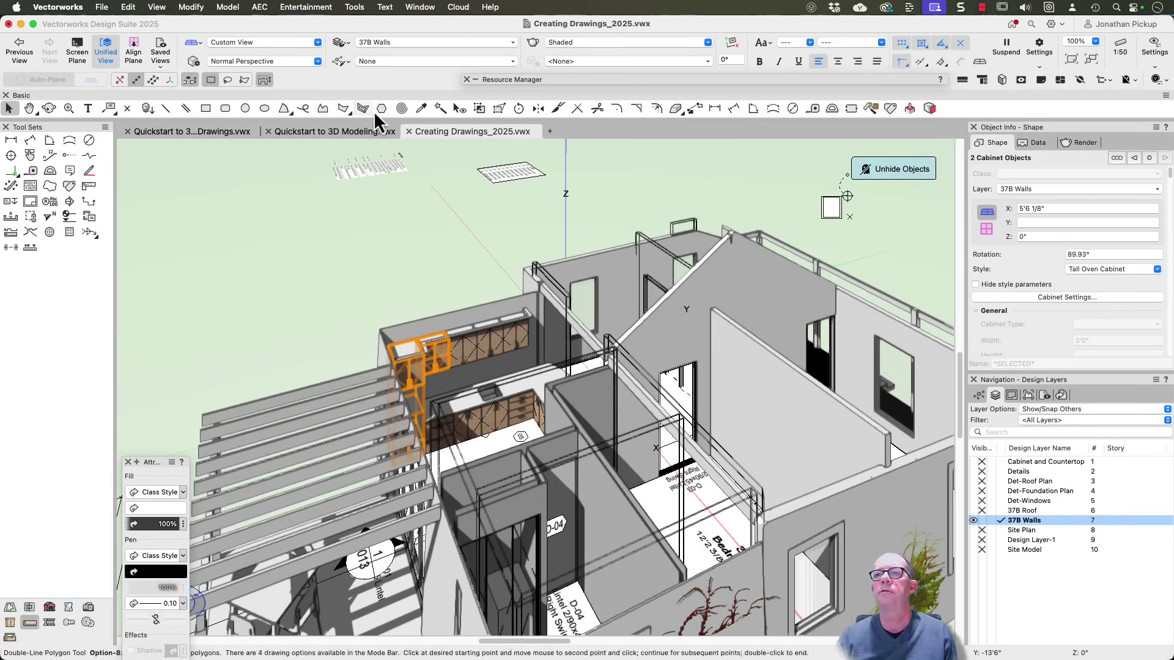
pyautogui.click(440, 108)
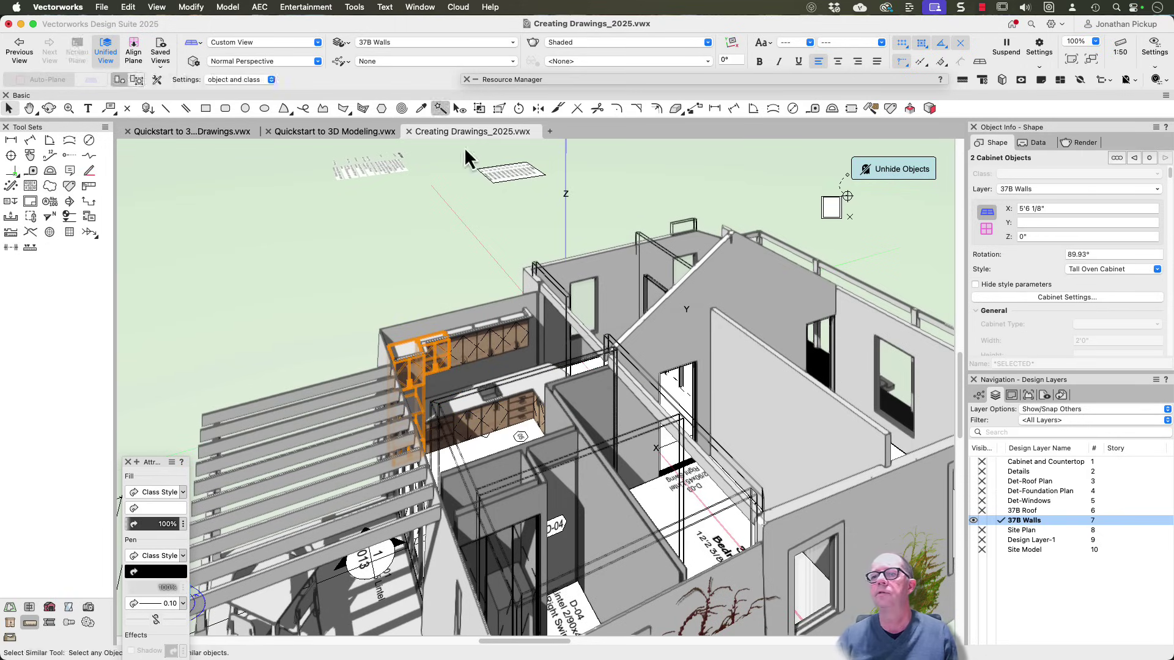
pyautogui.click(487, 333)
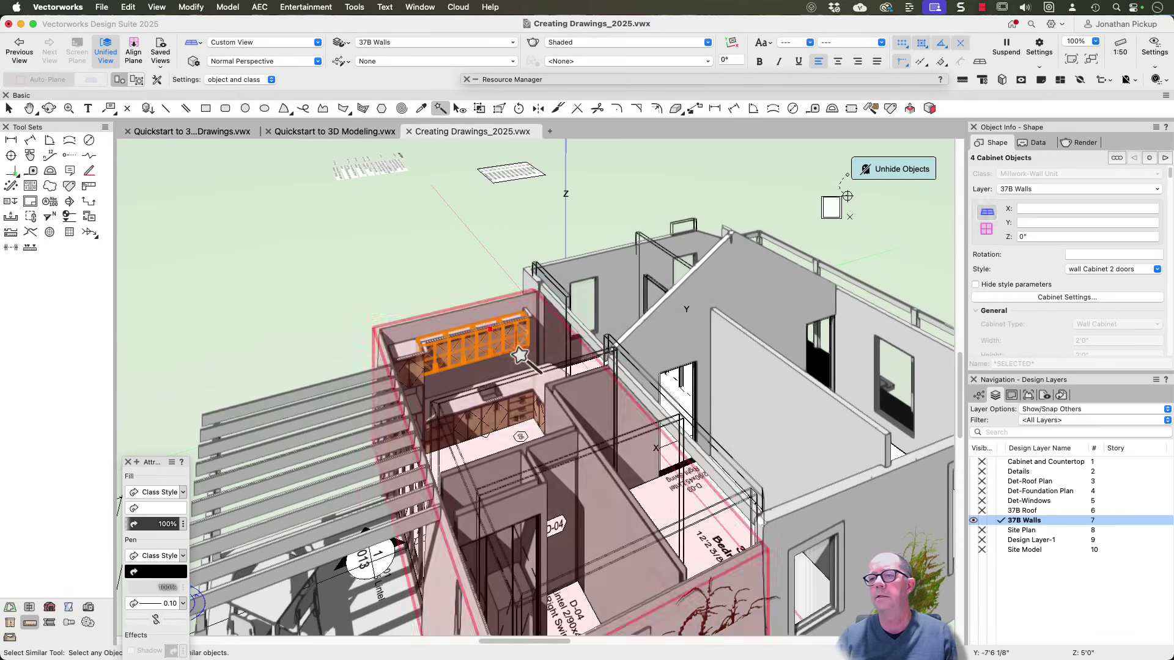
pyautogui.keyDown('shift'); pyautogui.click(517, 421); pyautogui.keyUp('shift')
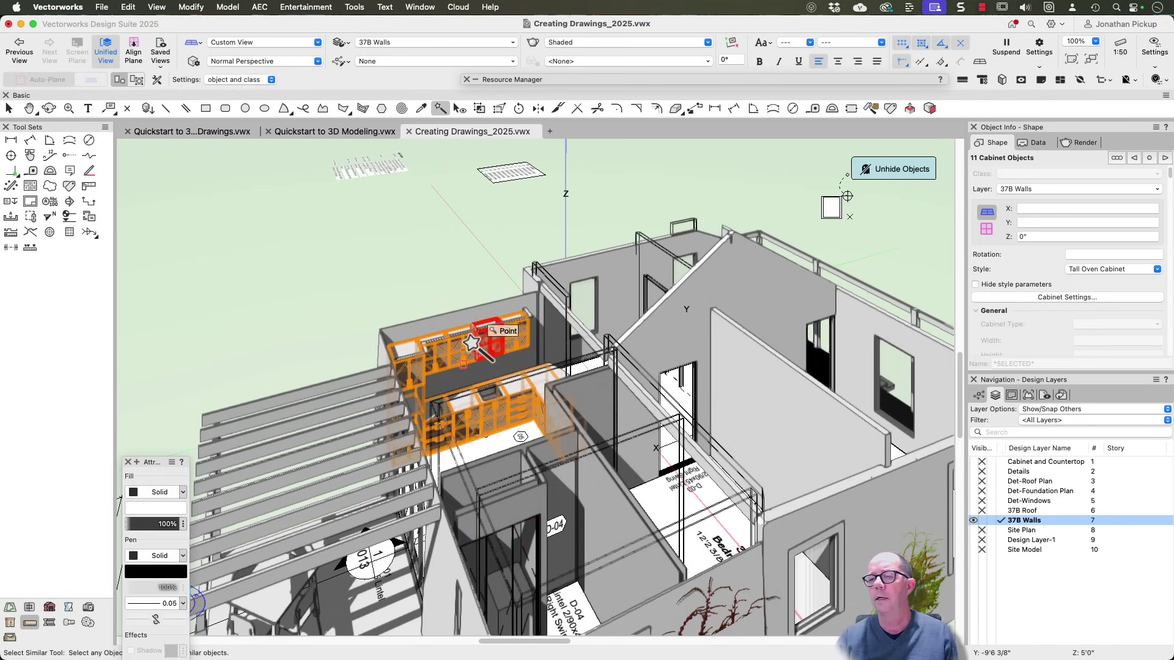
pyautogui.scroll(3, 473, 342)
pyautogui.press('x')
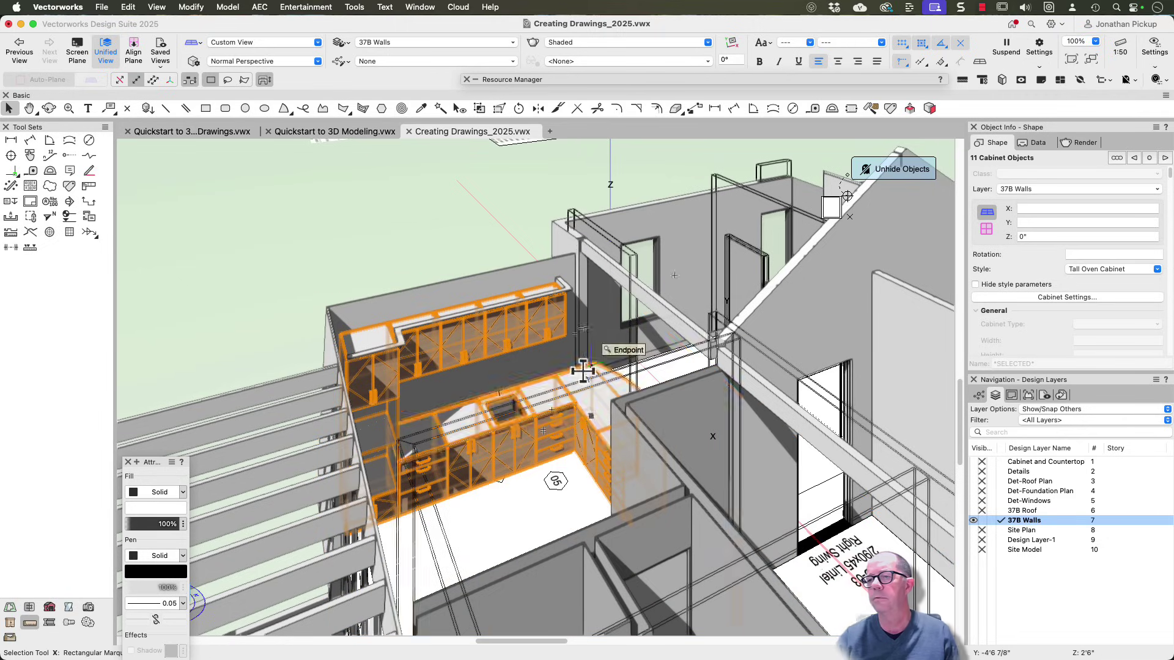
pyautogui.moveTo(583, 370); pyautogui.dragTo(599, 367)
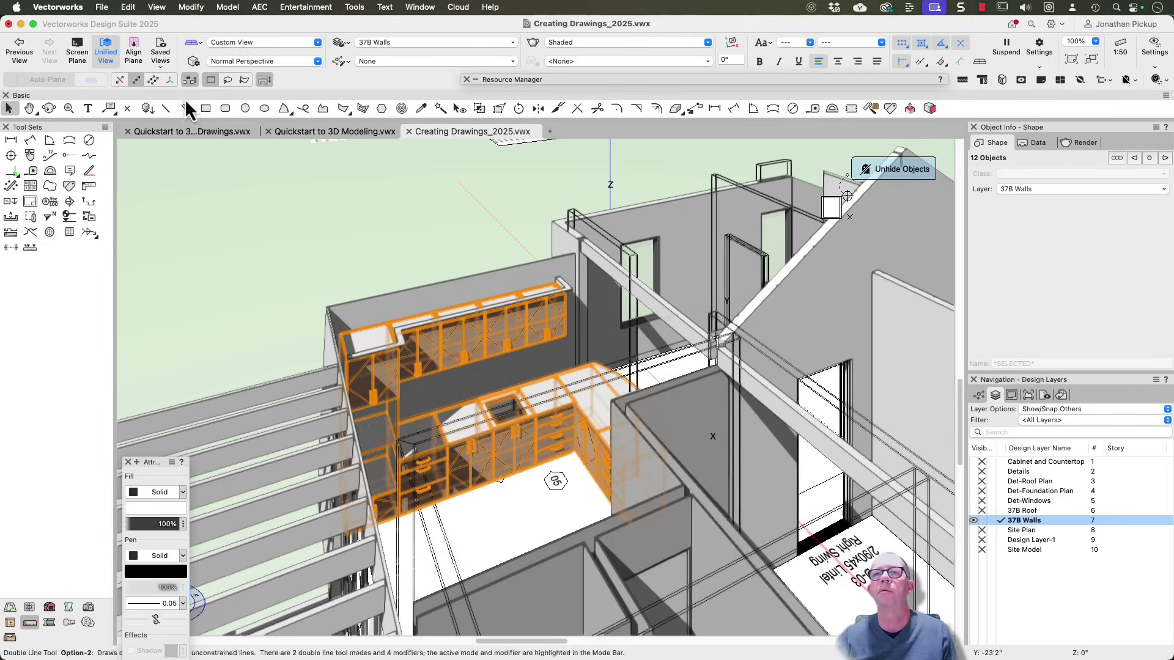
# Show only the selected cabinets and countertop, then deselect everything
pyautogui.click(155, 9)
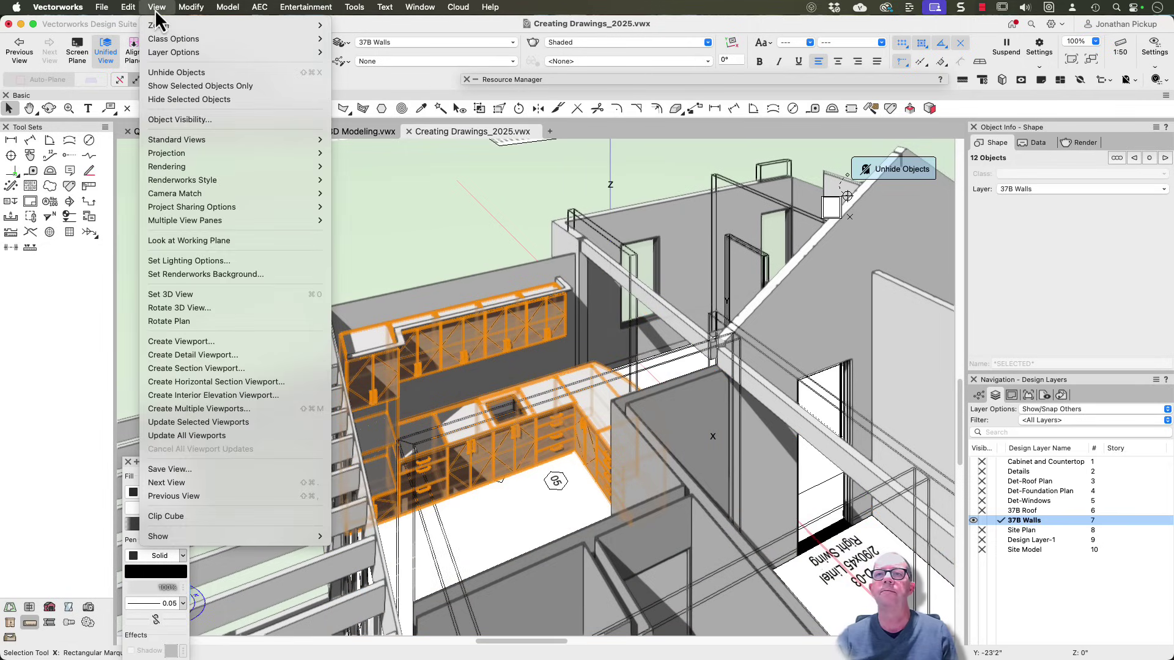
pyautogui.click(181, 87)
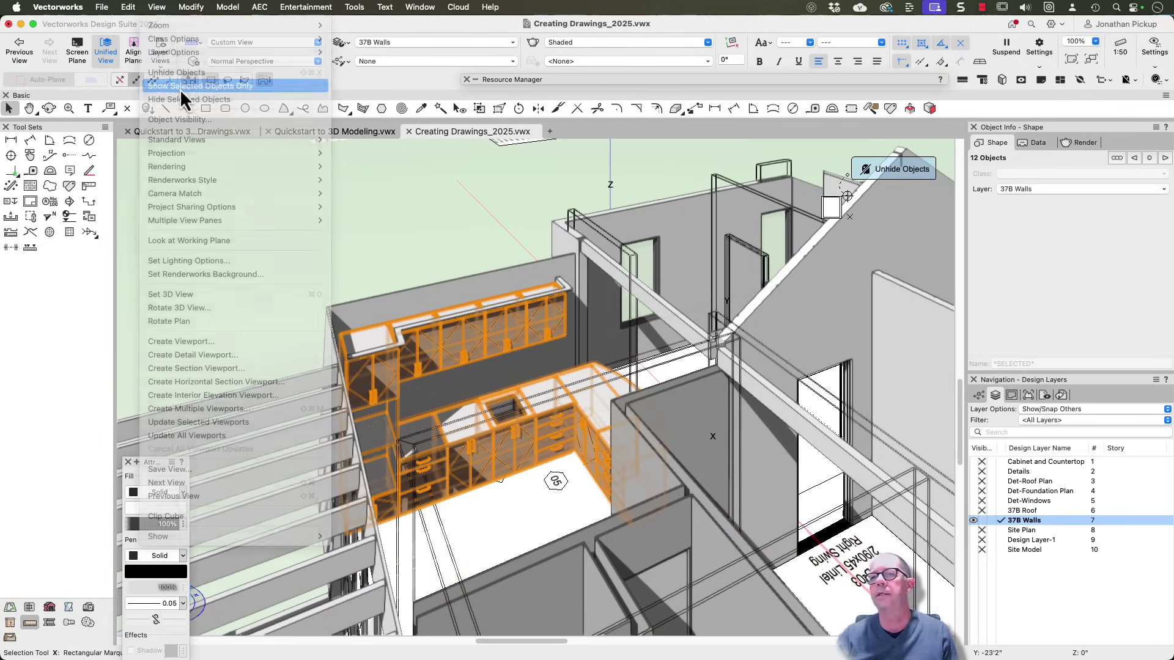
pyautogui.press('Escape')
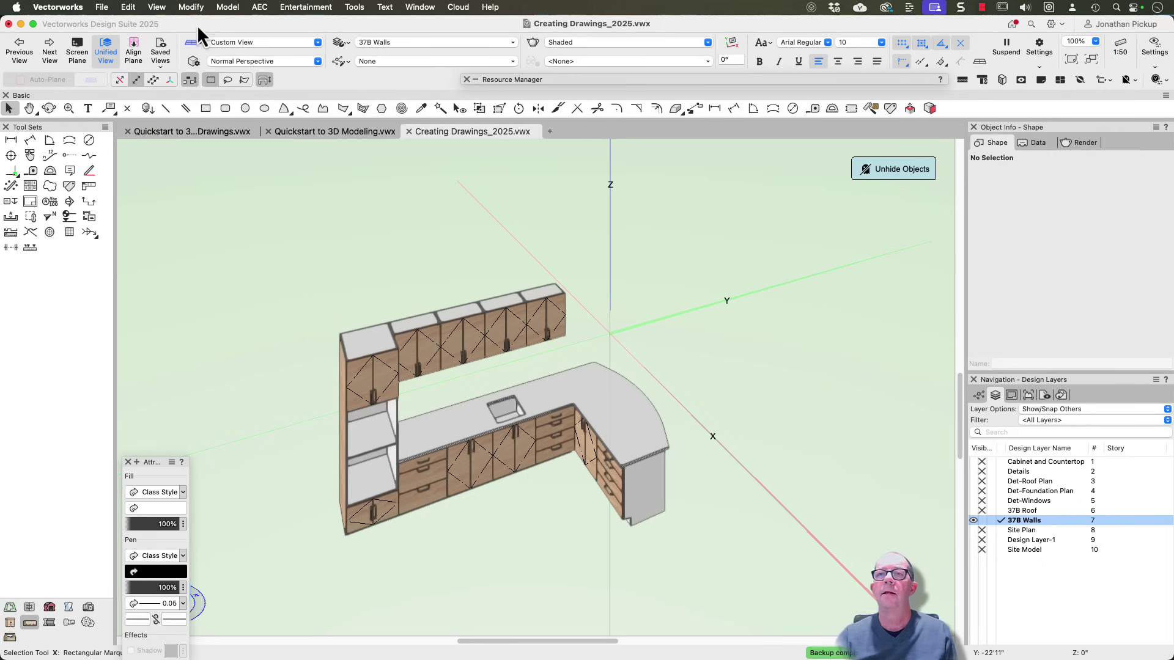
pyautogui.click(157, 9)
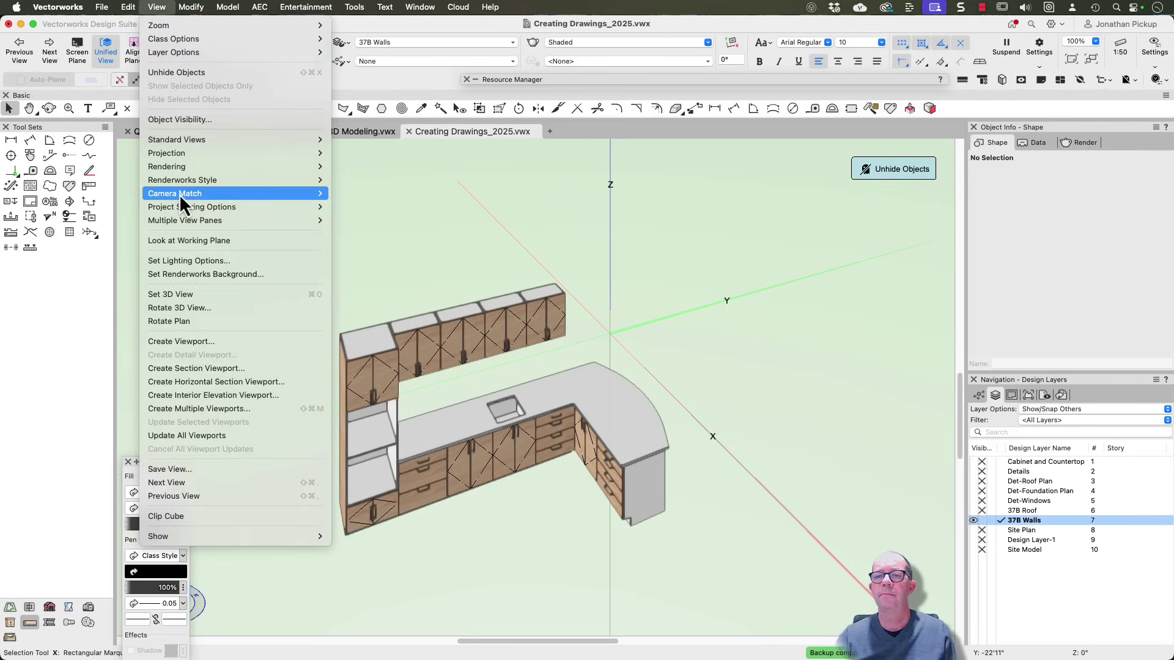
# Create unstyled 1:25 third-angle Front, Top, Right and Isometric viewports on a sheet
pyautogui.click(192, 412)
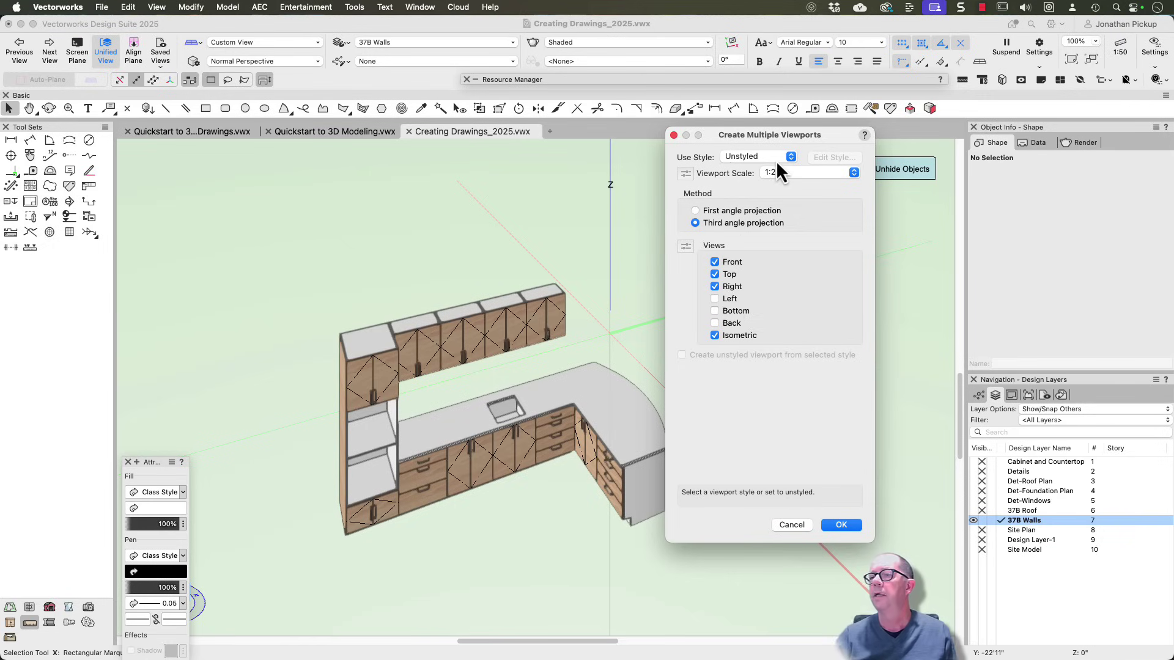
pyautogui.click(738, 158)
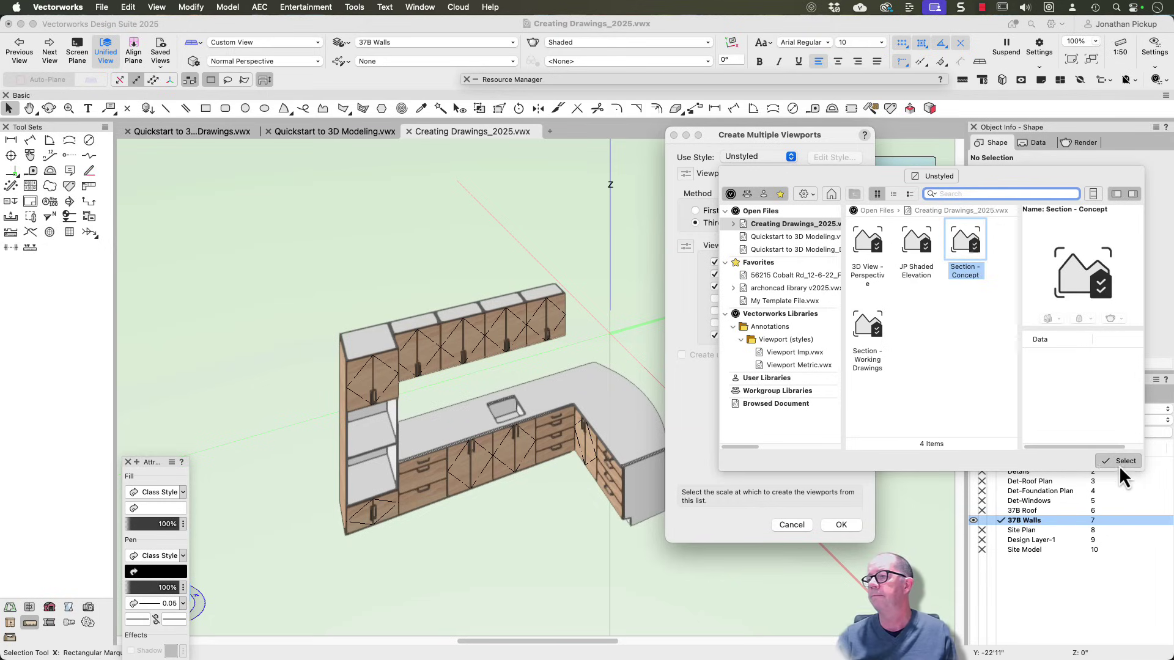
pyautogui.click(697, 386)
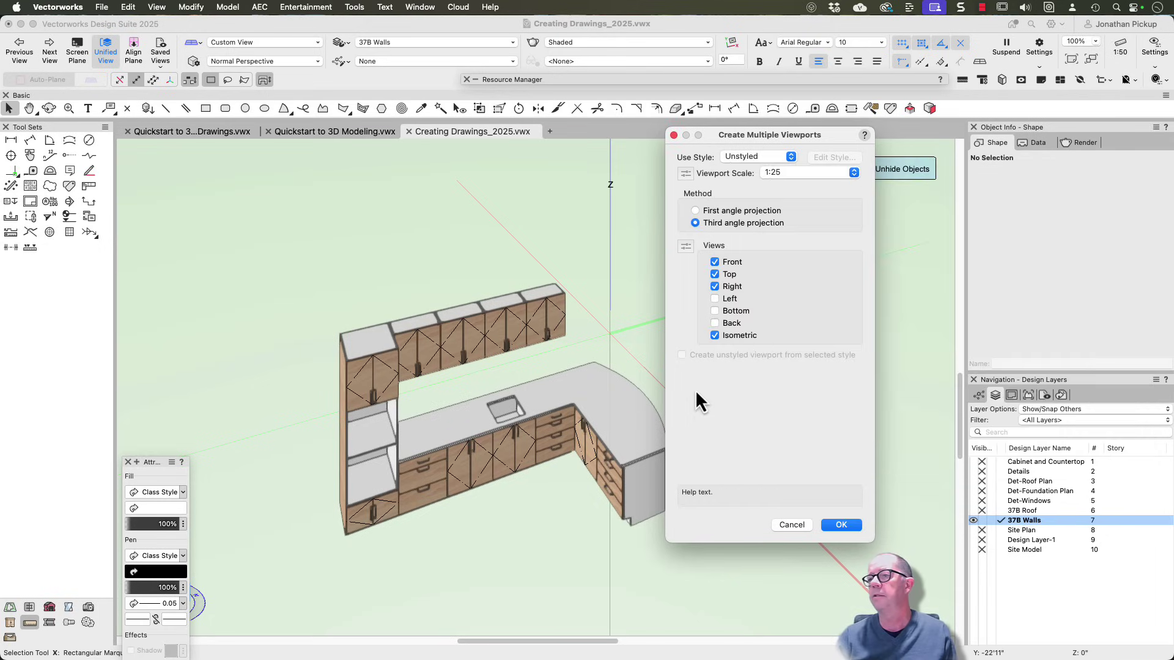
pyautogui.click(839, 527)
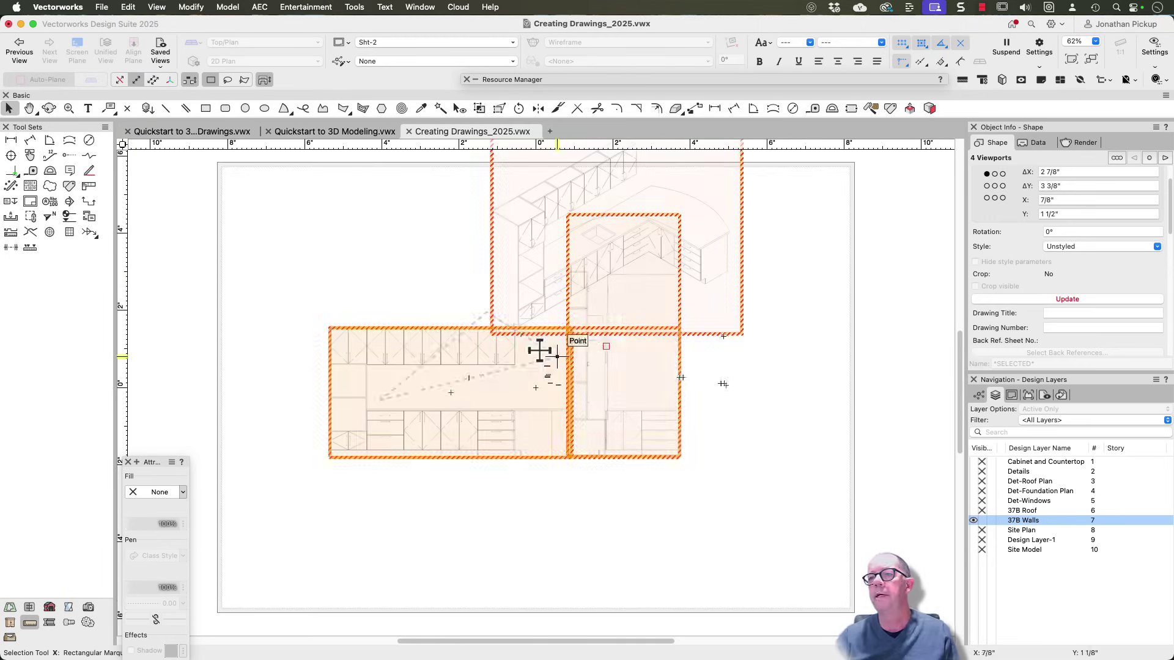
# Move the new viewports, placing Top View upper left and Right View lower right
pyautogui.click(446, 288)
pyautogui.moveTo(585, 383); pyautogui.dragTo(269, 487)
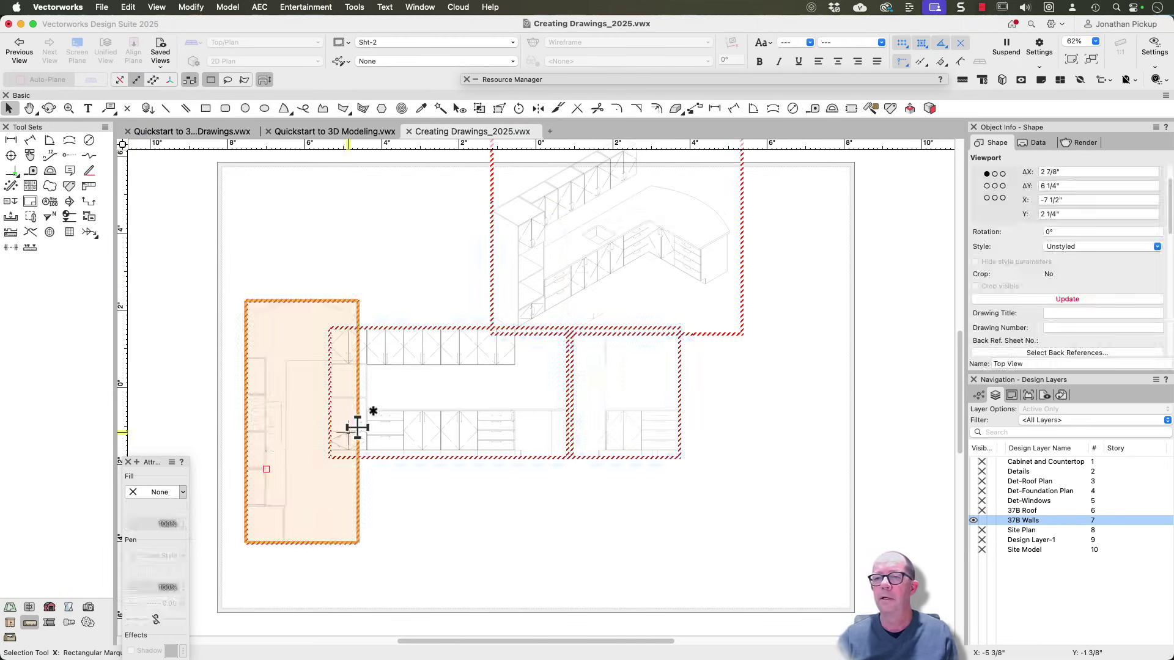
pyautogui.moveTo(370, 416); pyautogui.dragTo(319, 296)
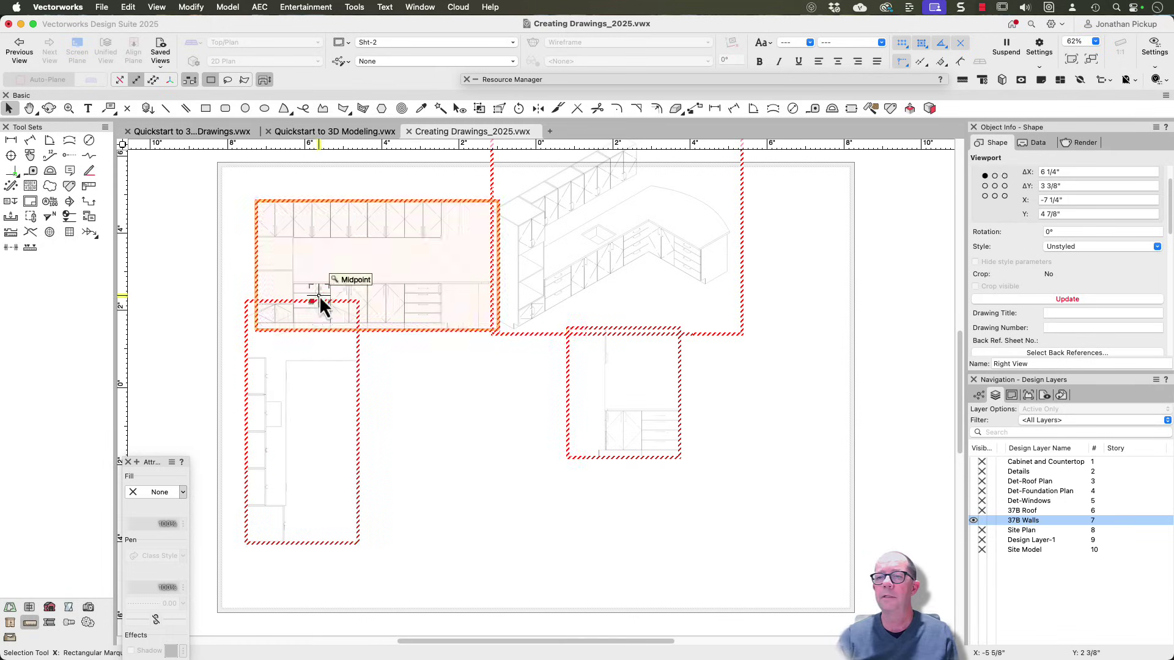
pyautogui.click(581, 424)
pyautogui.moveTo(598, 430); pyautogui.dragTo(685, 466)
# Rotate the Top View 90° and place the plan top-left above the front elevation
pyautogui.click(324, 382)
pyautogui.click(296, 361)
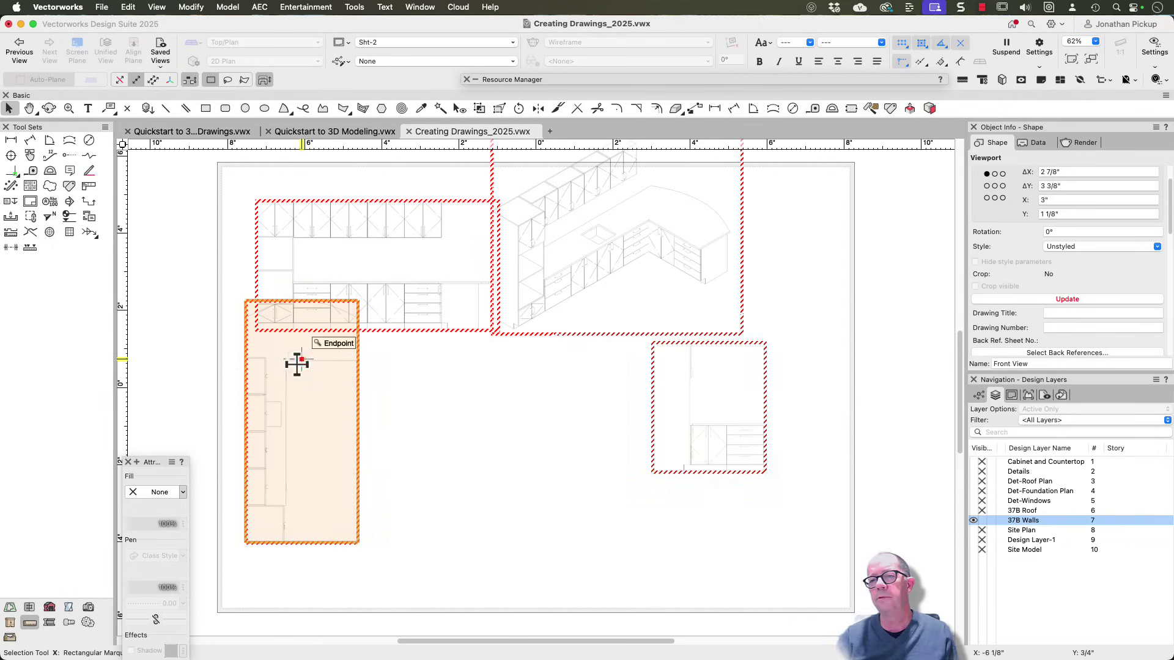
pyautogui.press('super+shift+l')
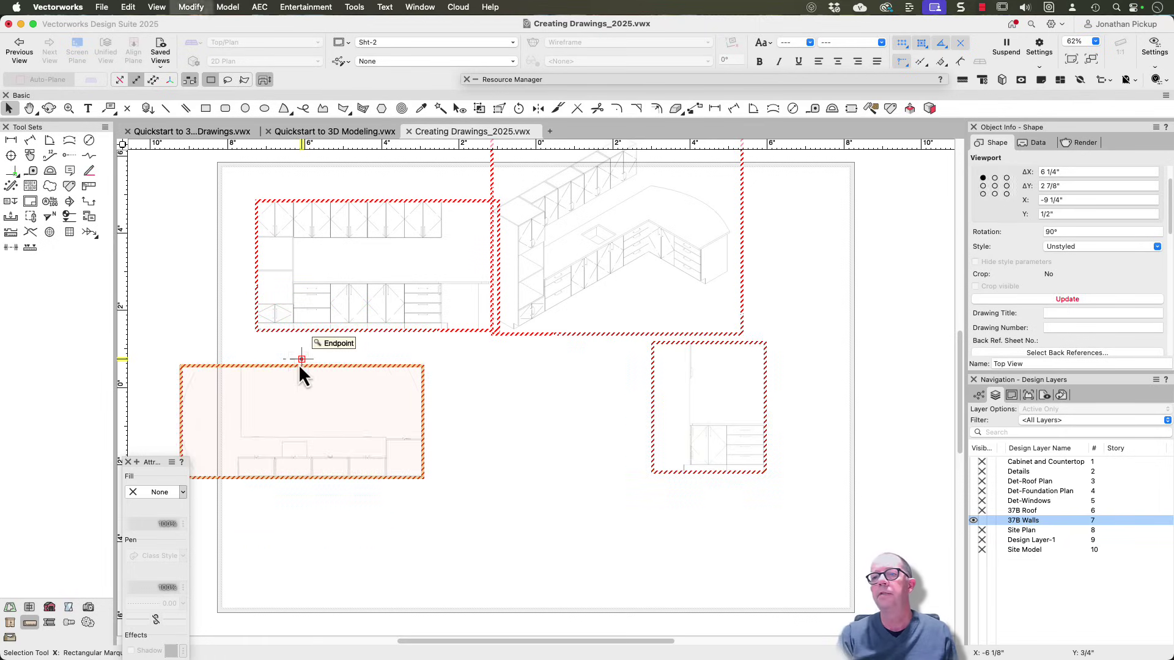
pyautogui.moveTo(309, 368); pyautogui.dragTo(374, 413)
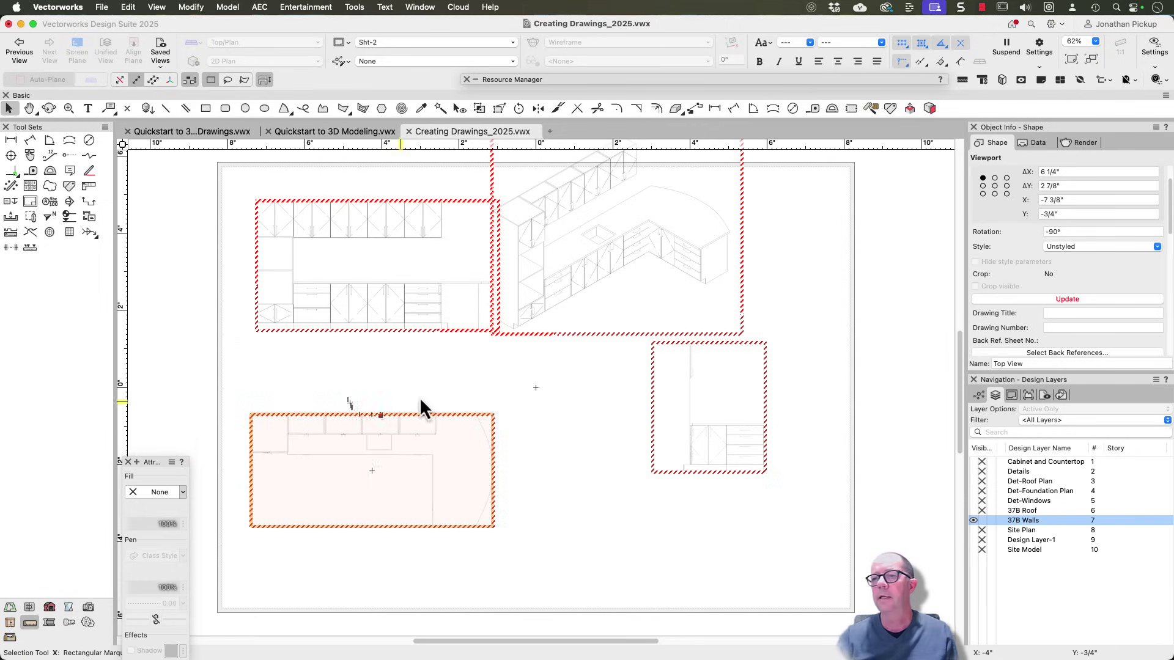
pyautogui.moveTo(693, 351); pyautogui.dragTo(597, 407)
pyautogui.moveTo(394, 327); pyautogui.dragTo(391, 554)
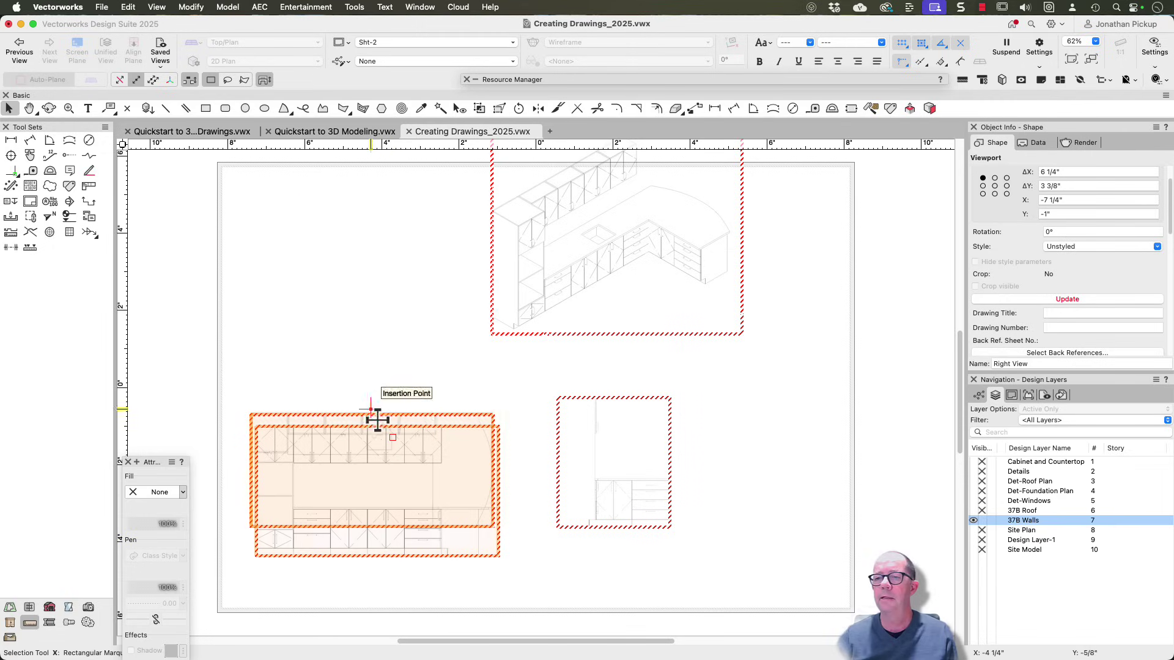
pyautogui.moveTo(380, 412); pyautogui.dragTo(365, 200)
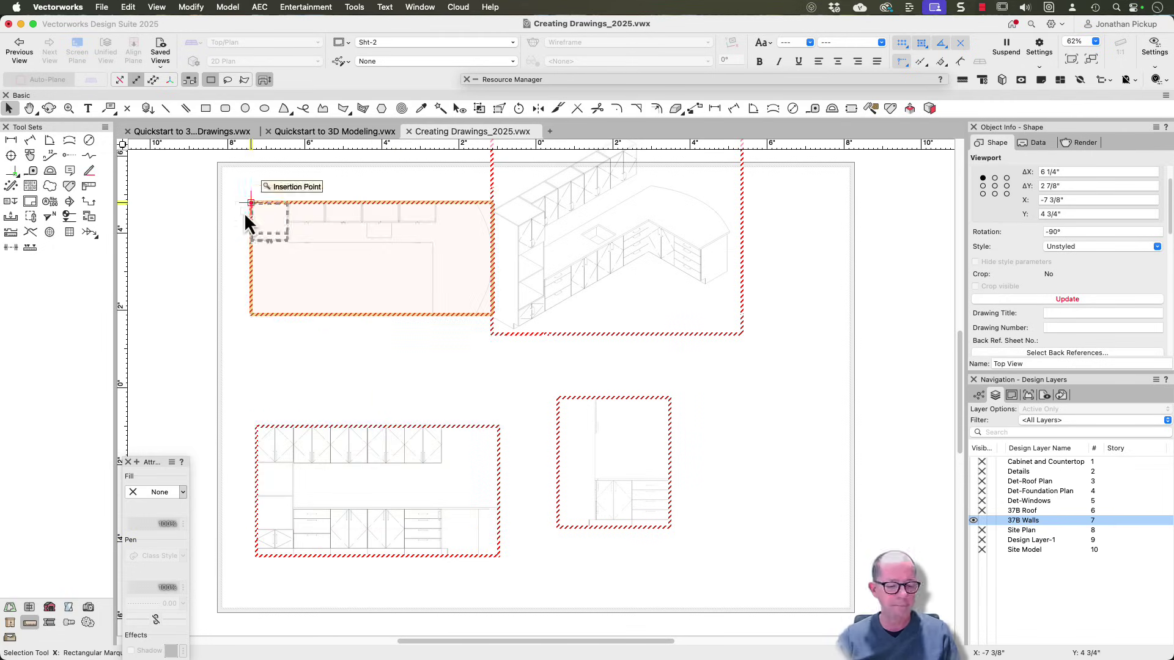
pyautogui.keyDown('shift'); pyautogui.click(290, 456); pyautogui.keyUp('shift')
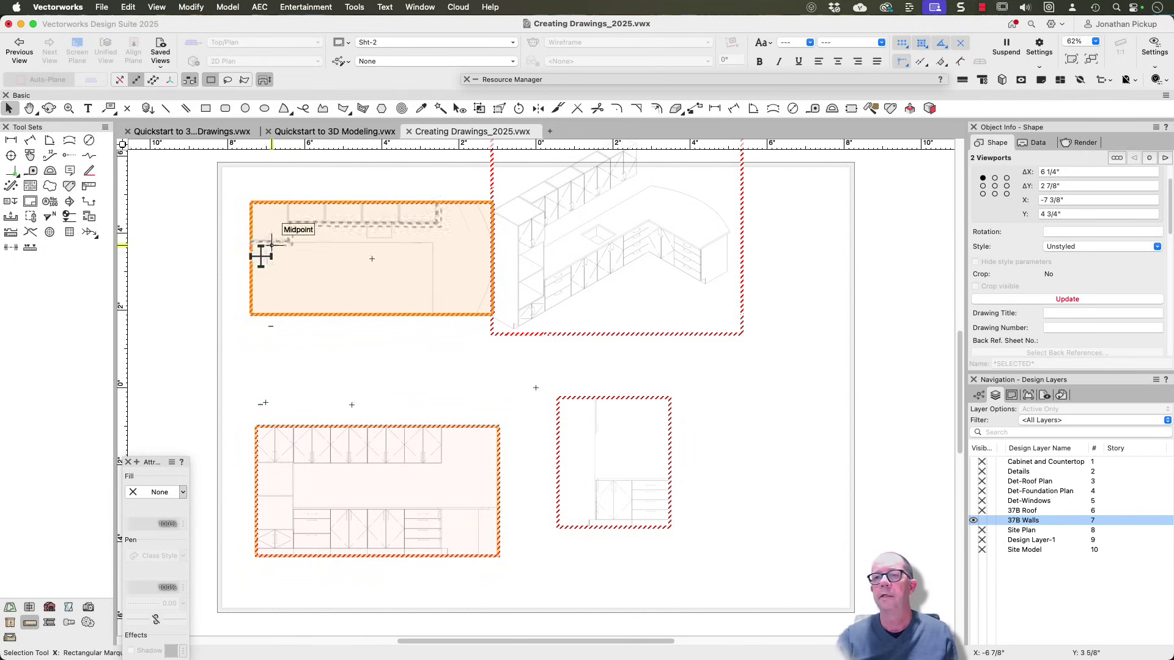
# Align the plan and long elevation viewports on their left edges
pyautogui.moveTo(265, 236); pyautogui.dragTo(271, 261)
pyautogui.rightClick(272, 267)
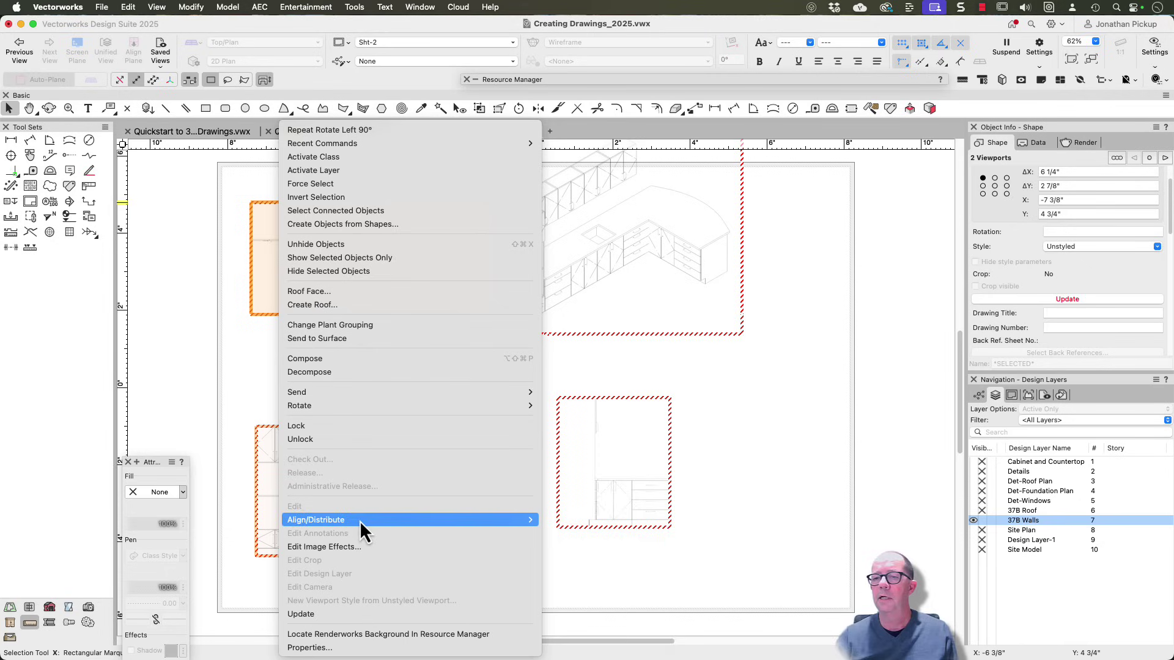
pyautogui.moveTo(386, 520)
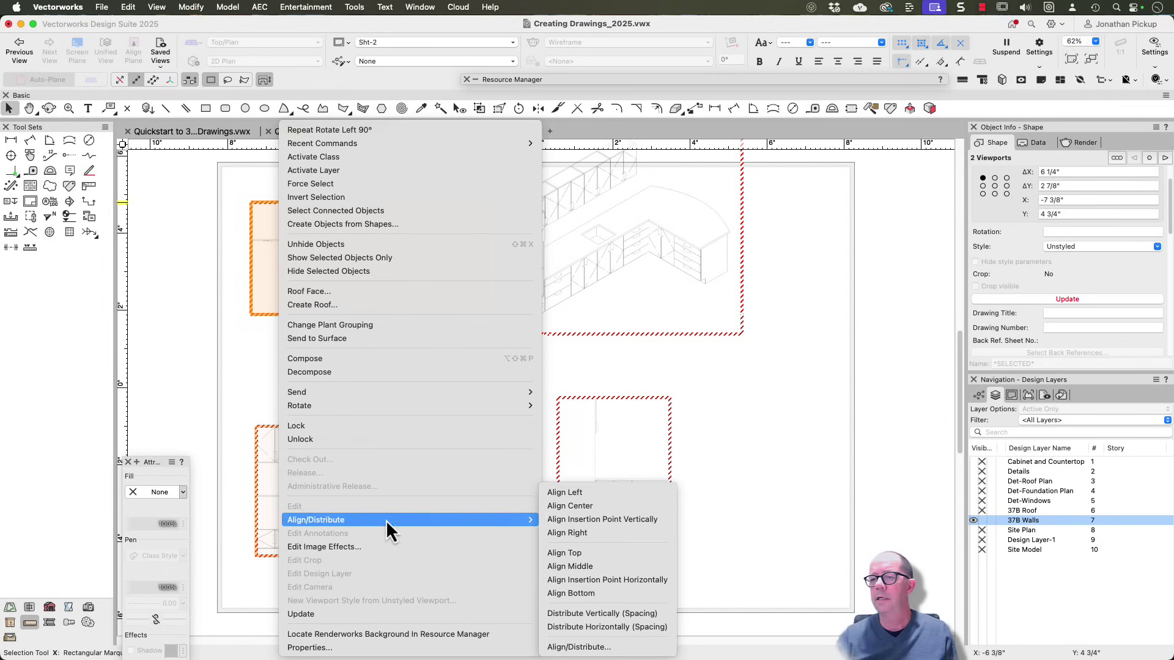
pyautogui.click(579, 497)
pyautogui.click(309, 354)
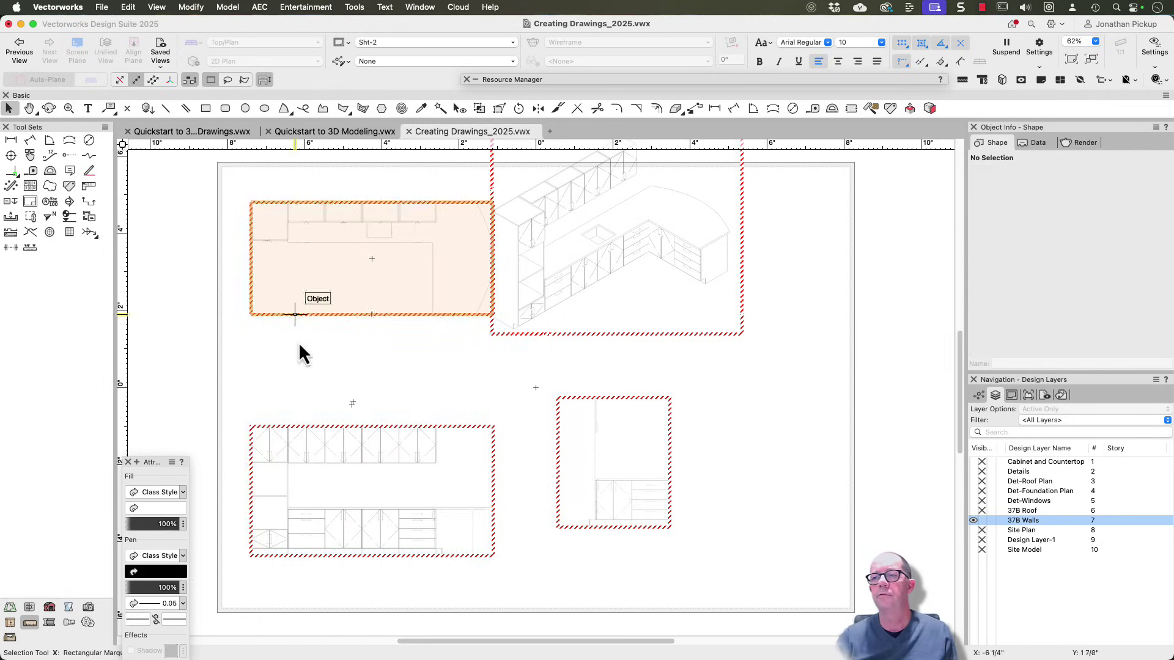
# Bottom-align the two elevation viewports and move the isometric viewport down beside the plan
pyautogui.click(562, 404)
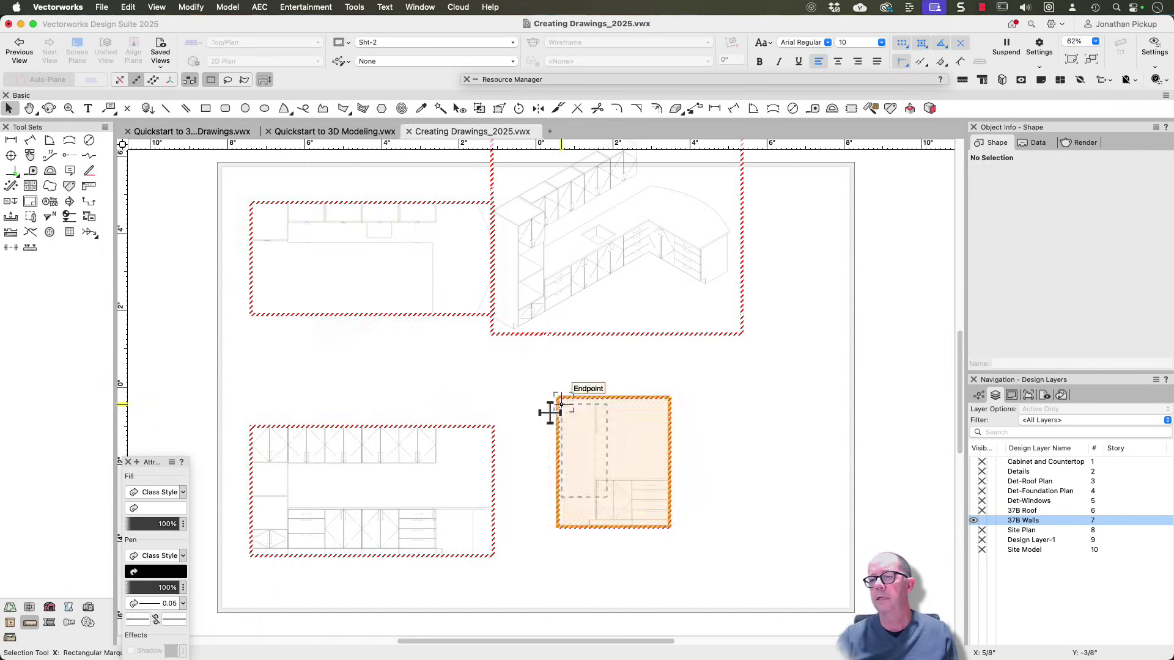
pyautogui.keyDown('shift'); pyautogui.click(477, 433); pyautogui.keyUp('shift')
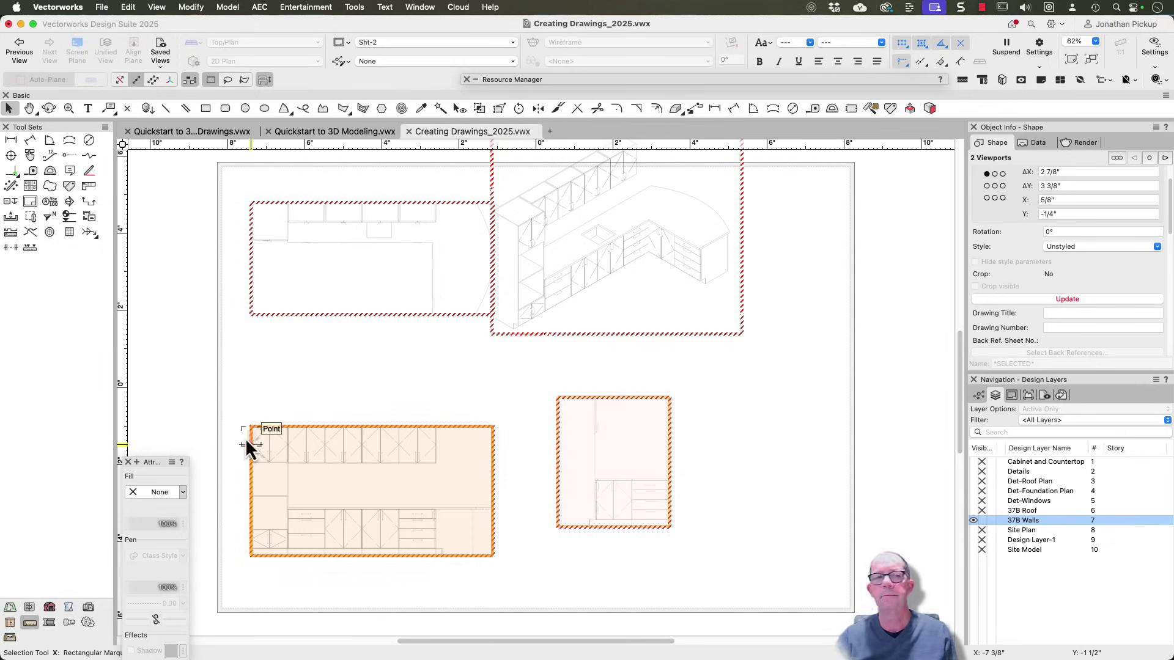
pyautogui.rightClick(358, 453)
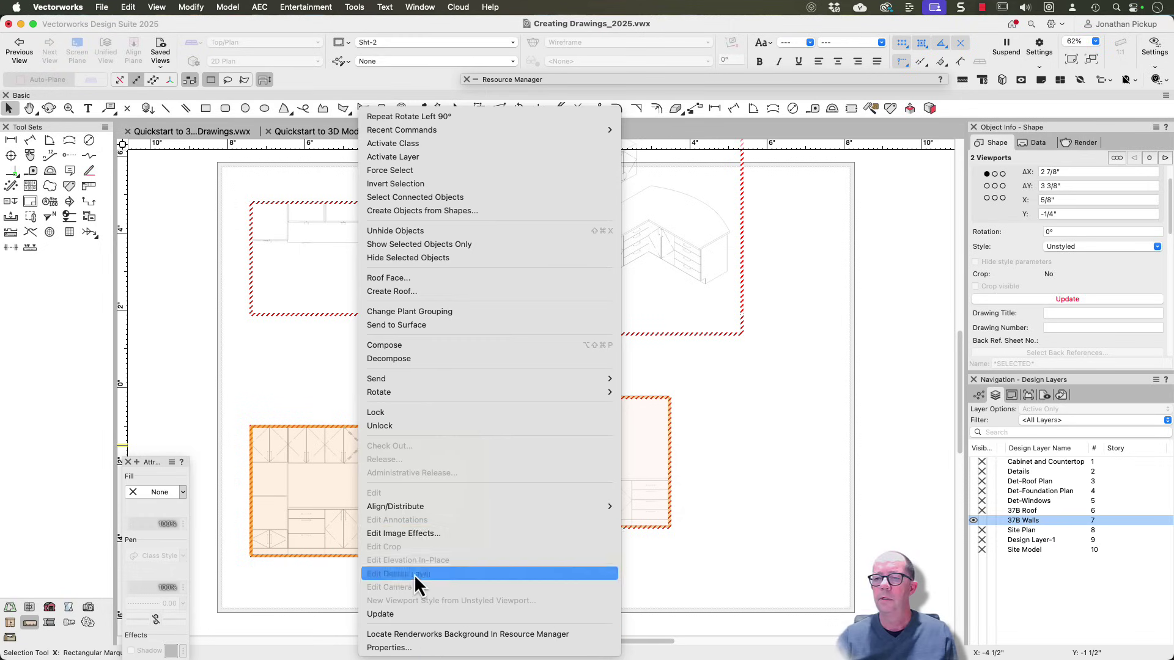
pyautogui.moveTo(404, 507)
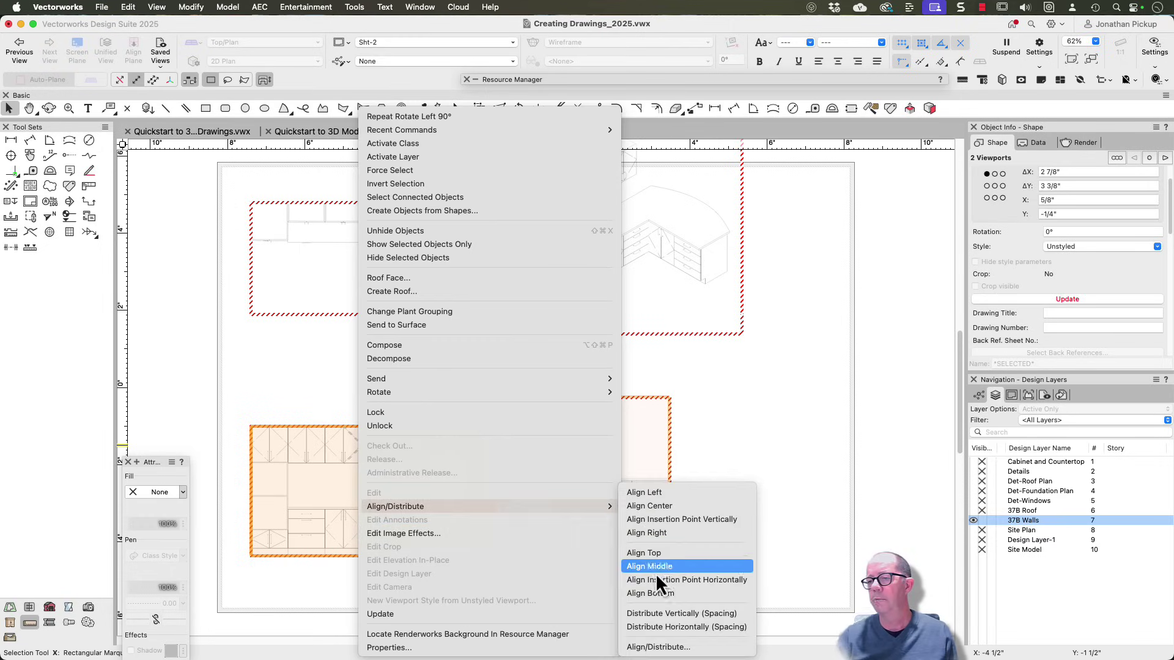
pyautogui.click(661, 595)
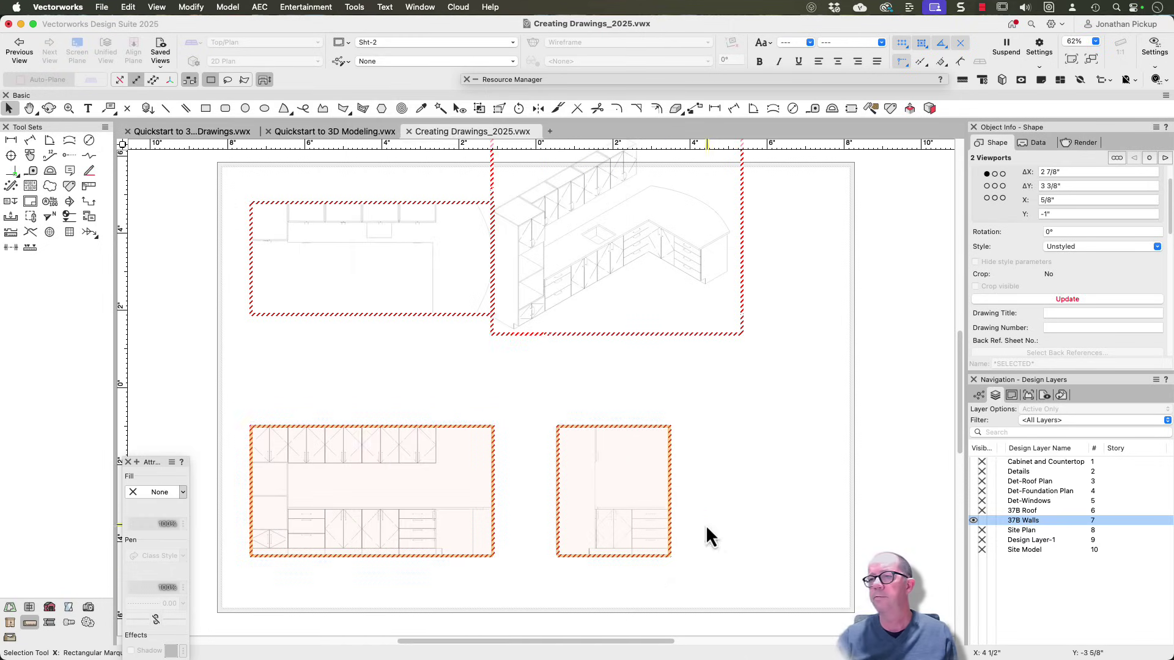
pyautogui.click(603, 328)
pyautogui.moveTo(571, 278); pyautogui.dragTo(607, 343)
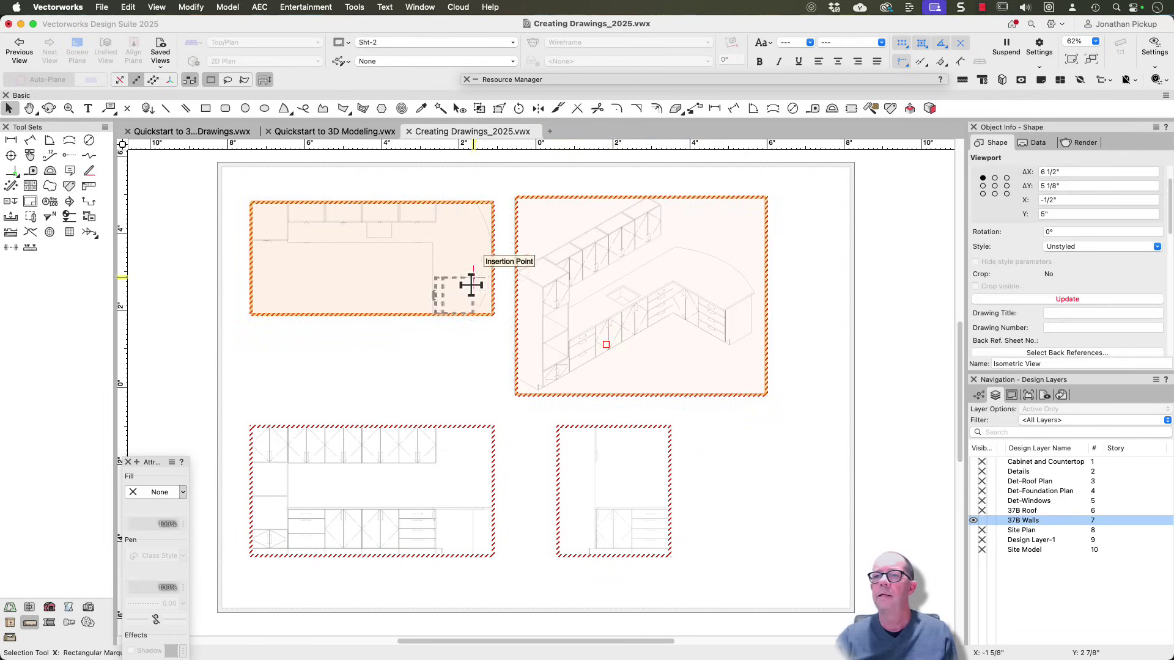
# Select all four viewports on sheet Sht-2 with Cmd+A
pyautogui.click(380, 229)
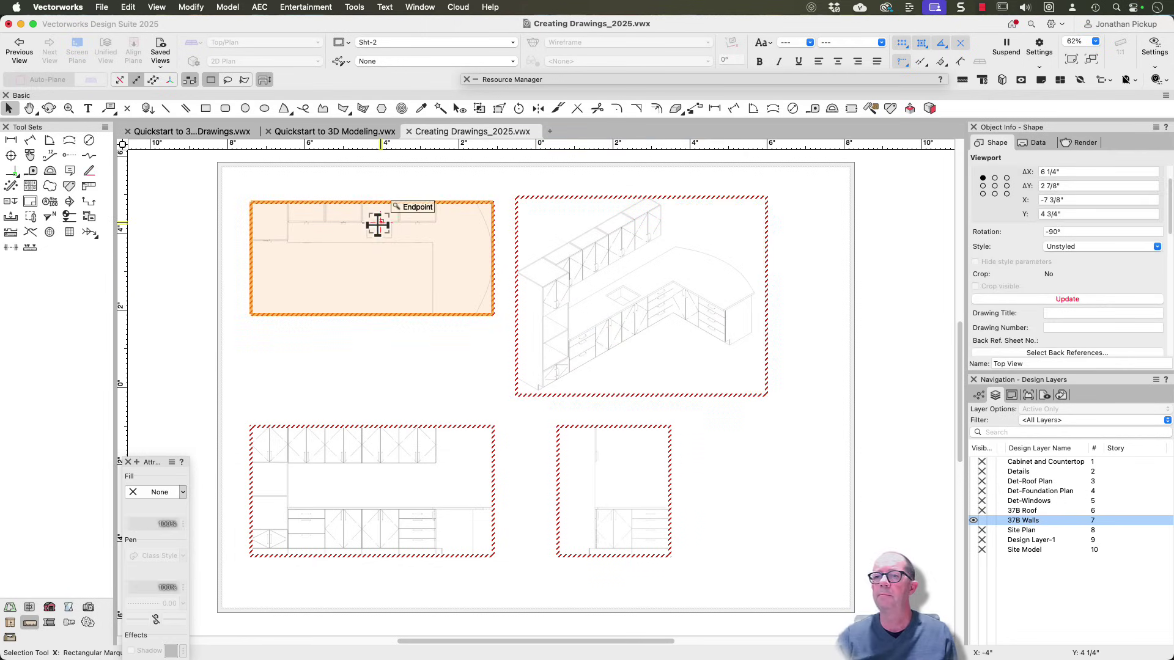
pyautogui.click(374, 439)
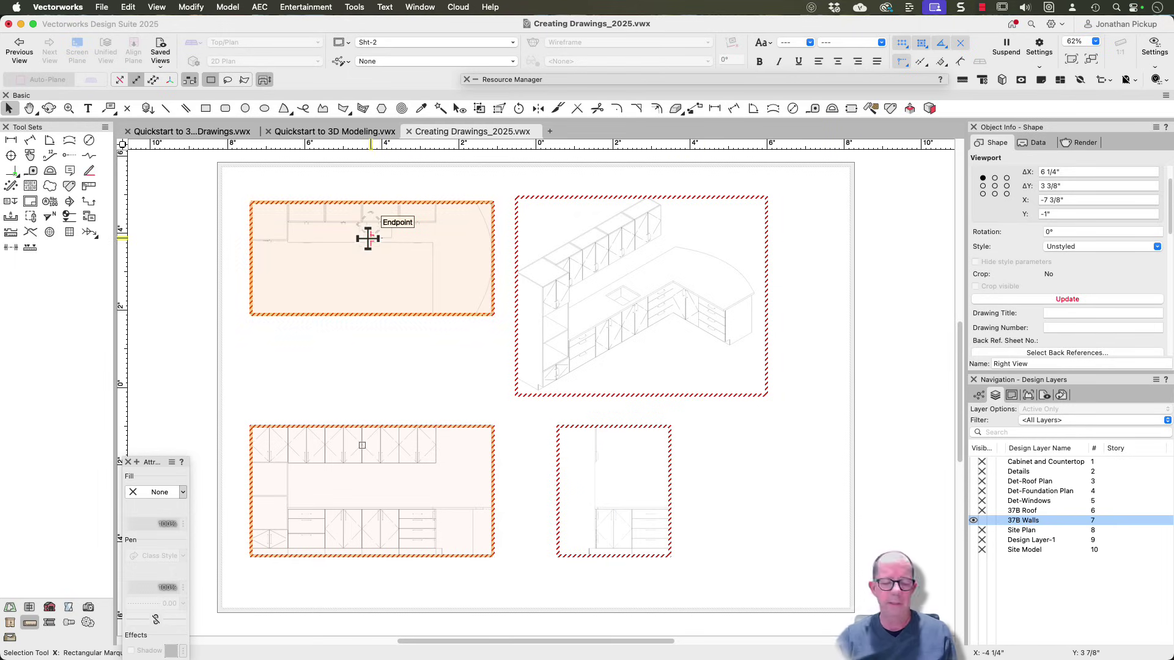
pyautogui.press('super+a')
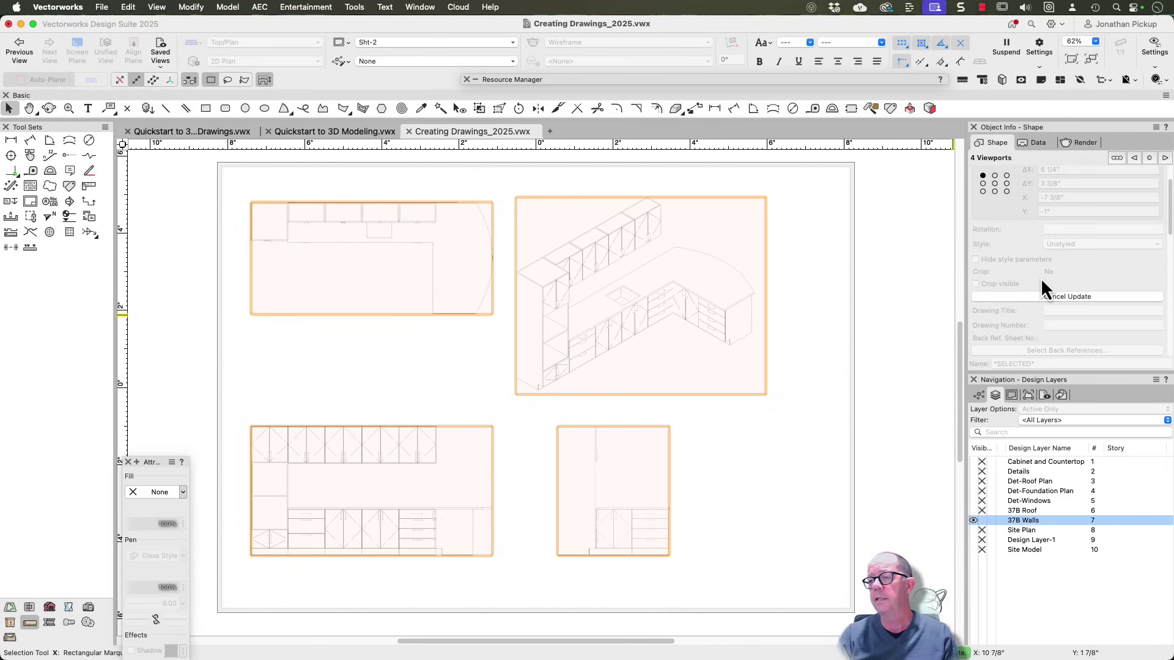
# Deselect the updated viewports, then call up the quick-access pie menu
pyautogui.click(754, 479)
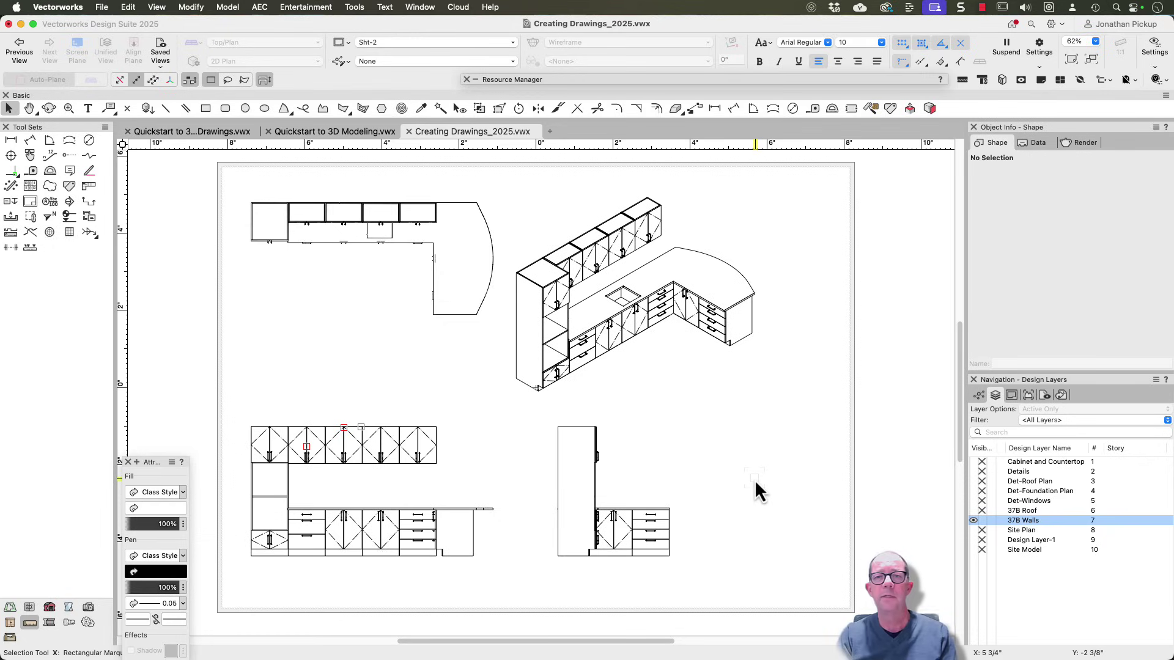
pyautogui.press('t')
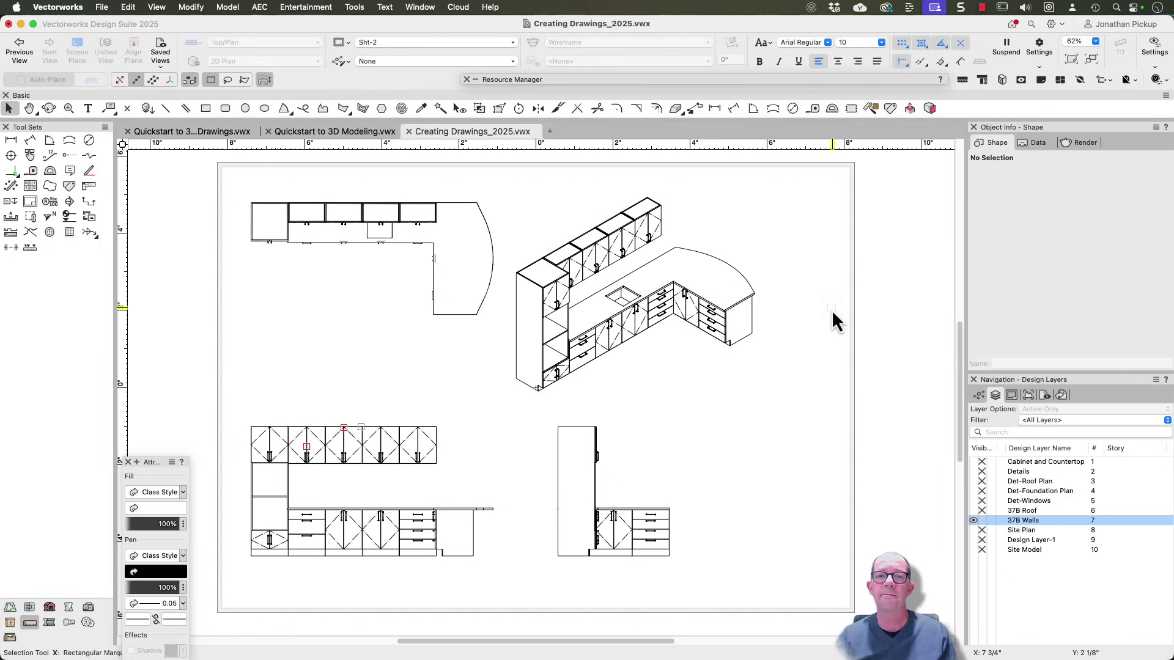
pyautogui.press('v')
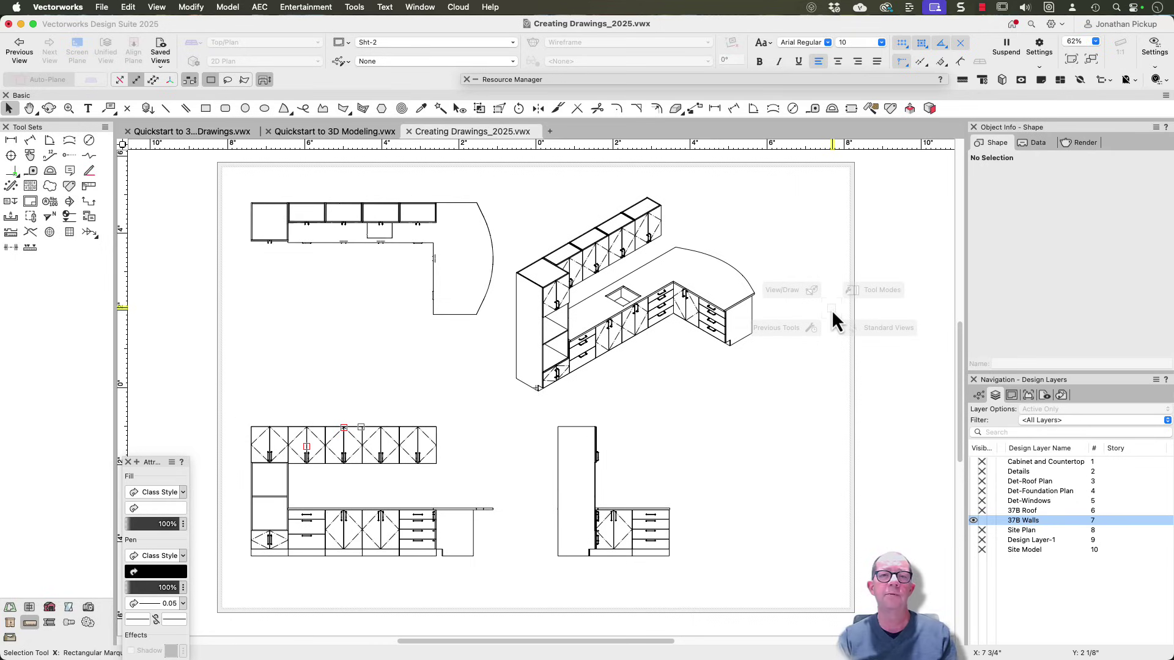